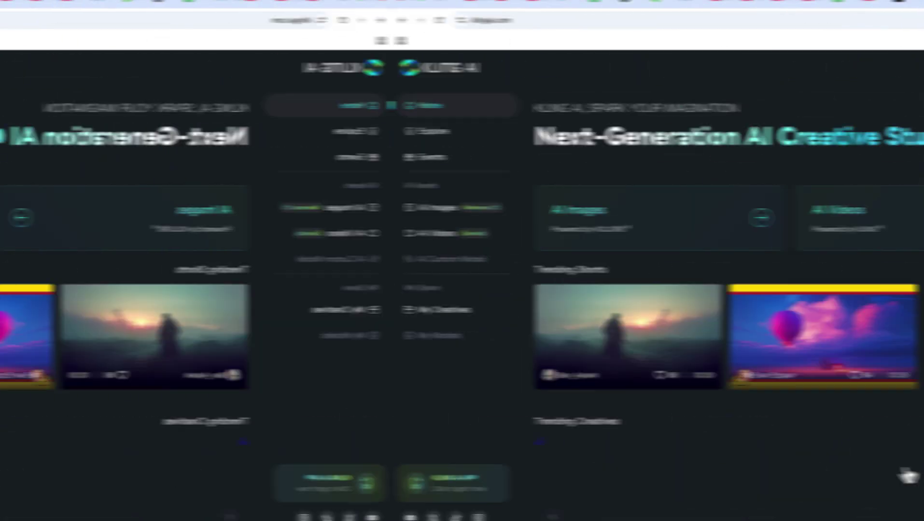
Scroll through Trending Shorts and Trending Creatives on the Kling AI home page, then back up.
{"action": "scroll", "coordinate": [518, 476], "scroll_direction": "down", "scroll_amount": 4}
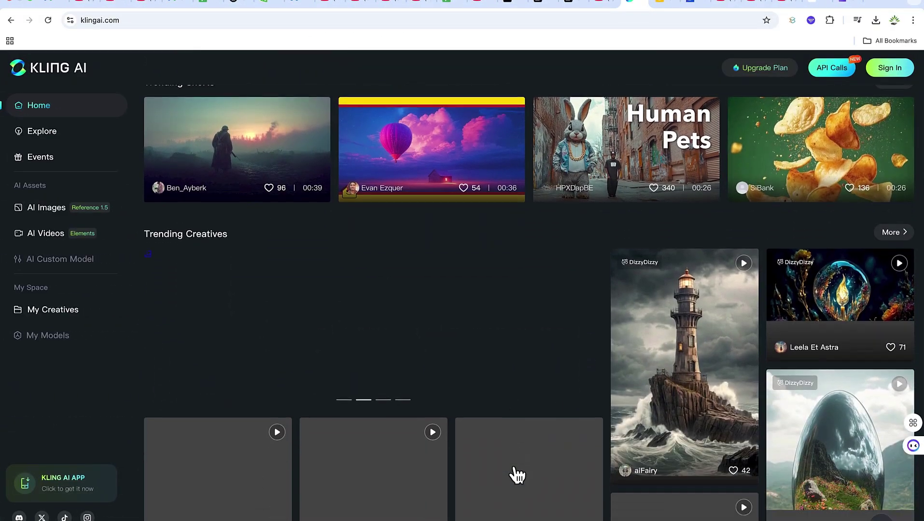
{"action": "scroll", "coordinate": [517, 476], "scroll_direction": "down", "scroll_amount": 7}
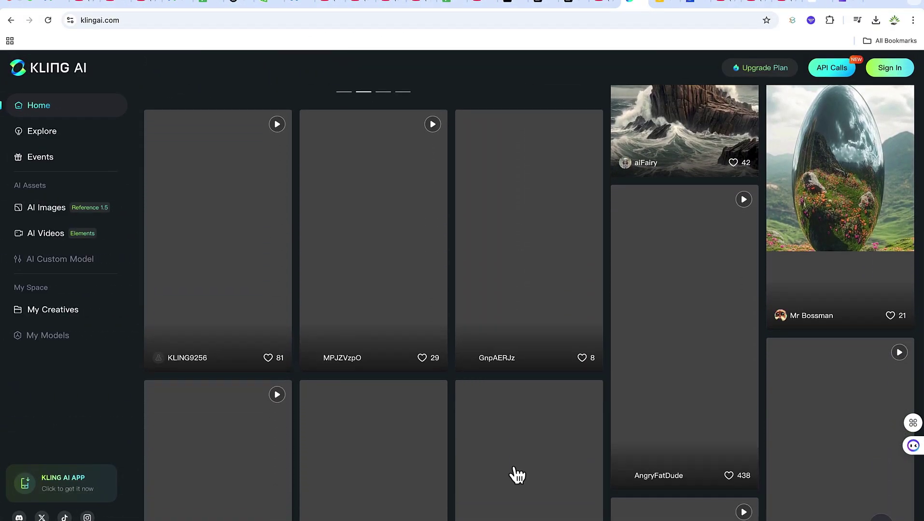
{"action": "scroll", "coordinate": [517, 475], "scroll_direction": "up", "scroll_amount": 5}
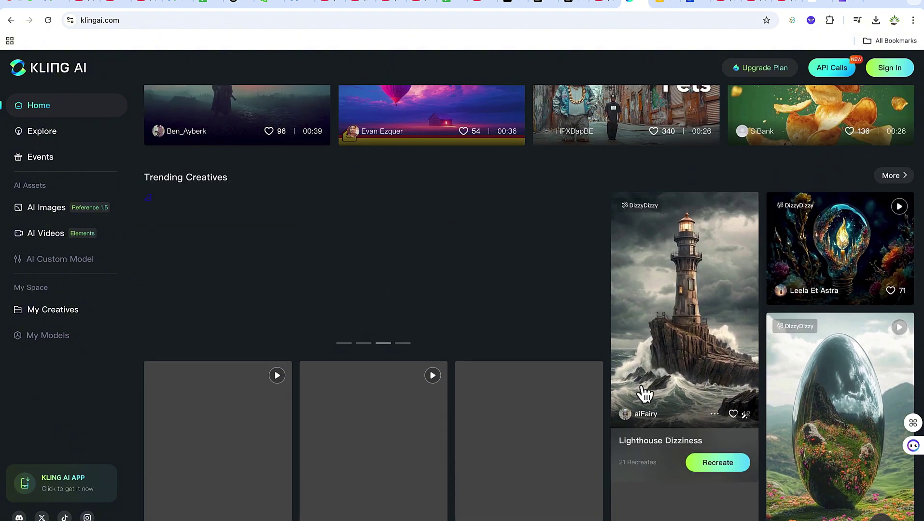
{"action": "scroll", "coordinate": [645, 395], "scroll_direction": "down", "scroll_amount": 4}
{"action": "scroll", "coordinate": [522, 432], "scroll_direction": "down", "scroll_amount": 6}
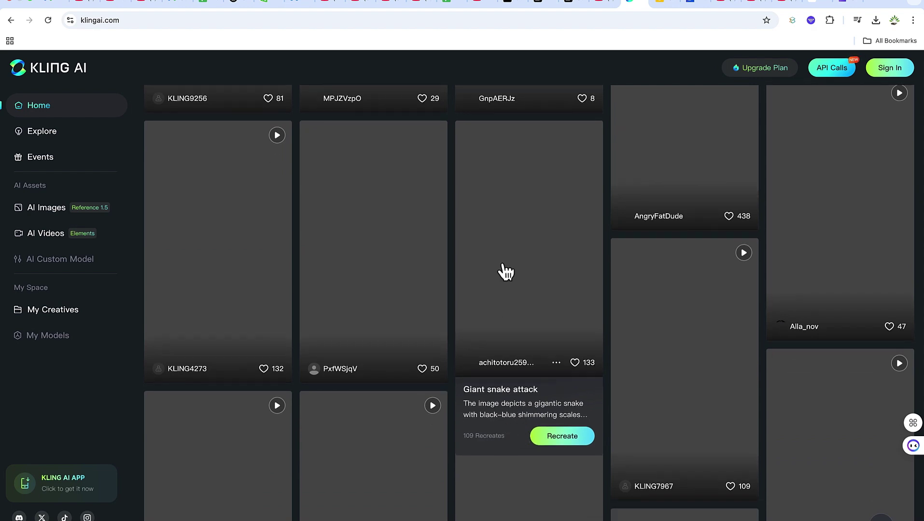
{"action": "scroll", "coordinate": [420, 442], "scroll_direction": "down", "scroll_amount": 5}
{"action": "scroll", "coordinate": [420, 442], "scroll_direction": "up", "scroll_amount": 20}
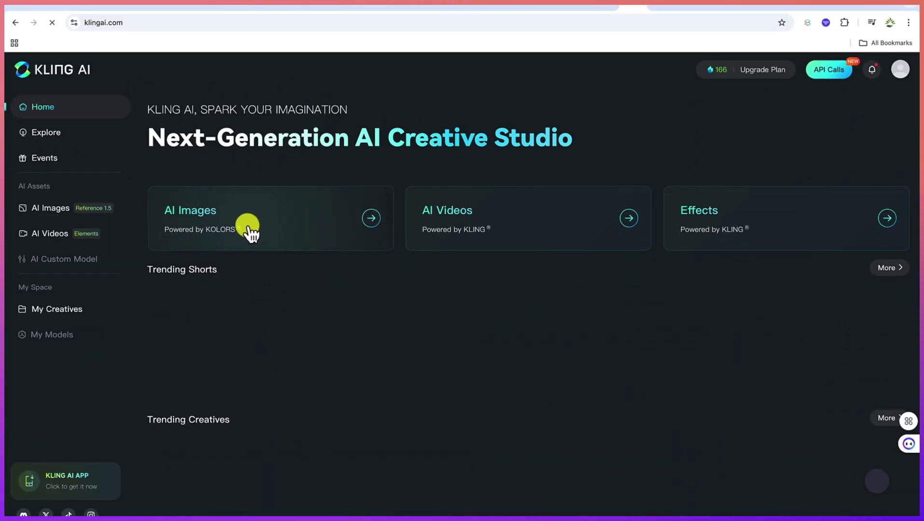
In AI Images, type a prompt for a man holding a lion with a rope in a bus street.
{"action": "left_click", "coordinate": [248, 227]}
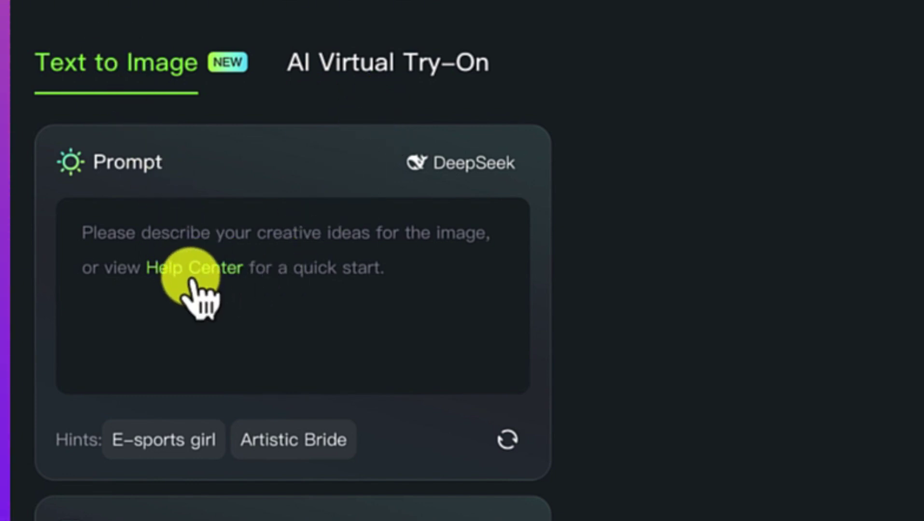
{"action": "left_click", "coordinate": [220, 323]}
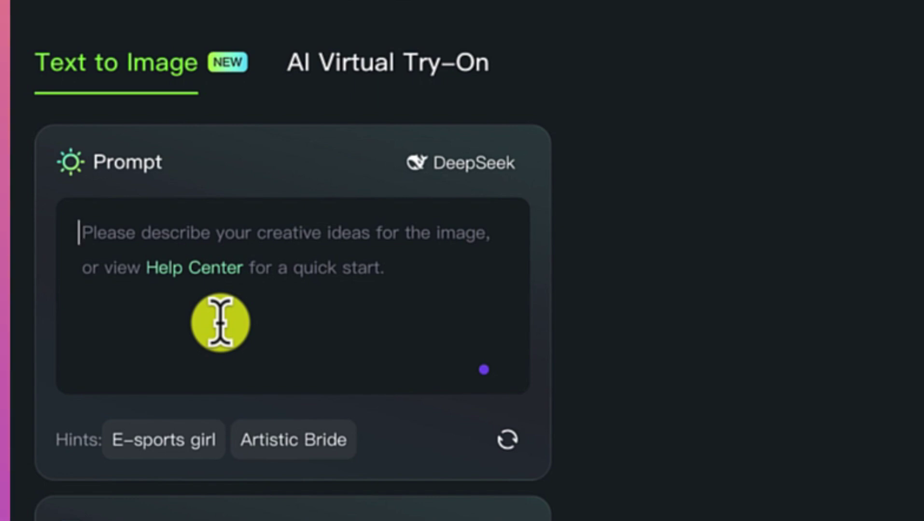
{"action": "type", "text": "Give me the image of a man holding a lion with a rop"}
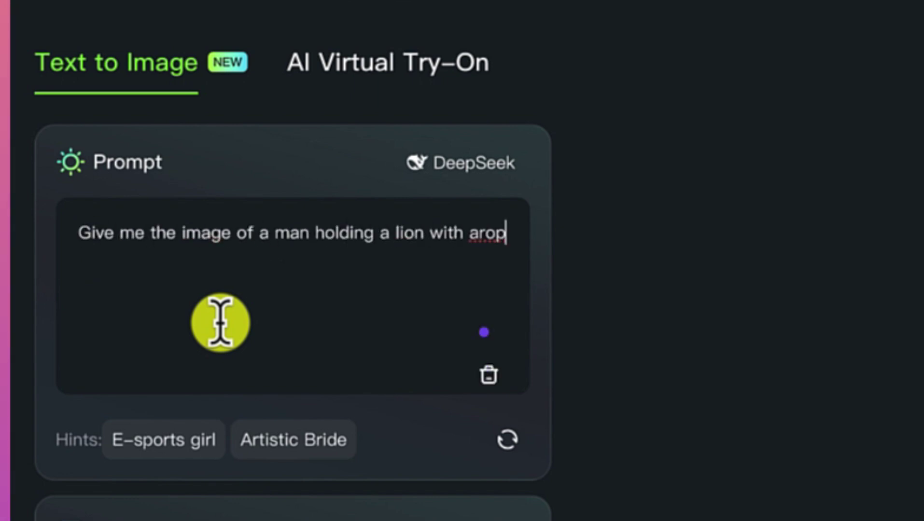
{"action": "key", "text": "BackSpace"}
{"action": "key", "text": "BackSpace"}
{"action": "type", "text": "rope"}
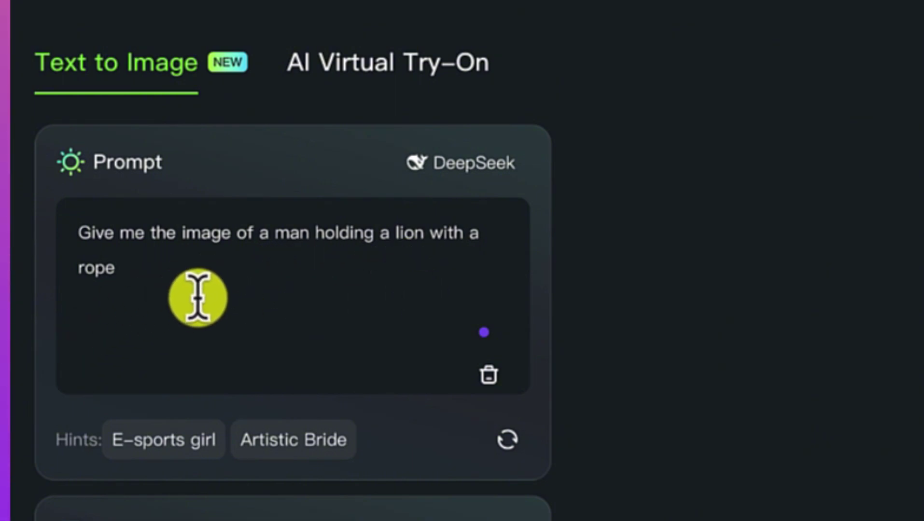
{"action": "type", "text": " in a bus st"}
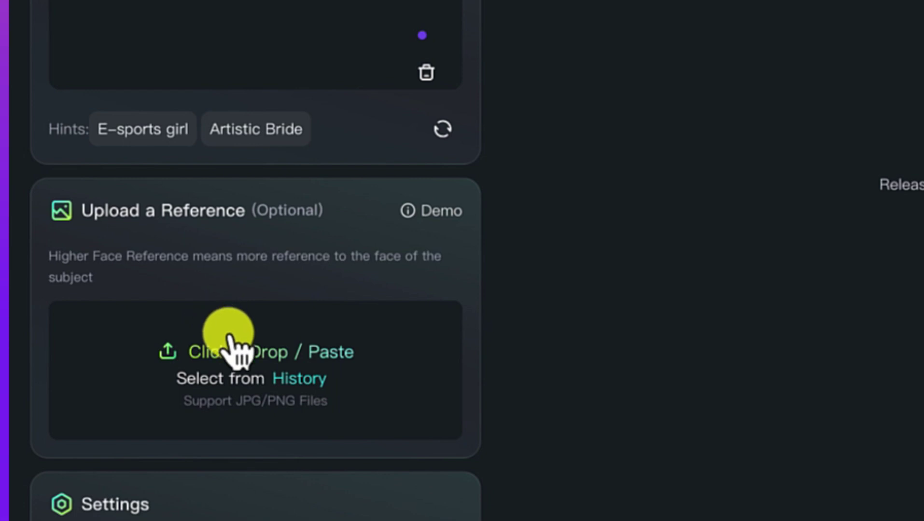
Set the aspect ratio to 16:9 and generate four images.
{"action": "scroll", "coordinate": [265, 437], "scroll_direction": "down", "scroll_amount": 4}
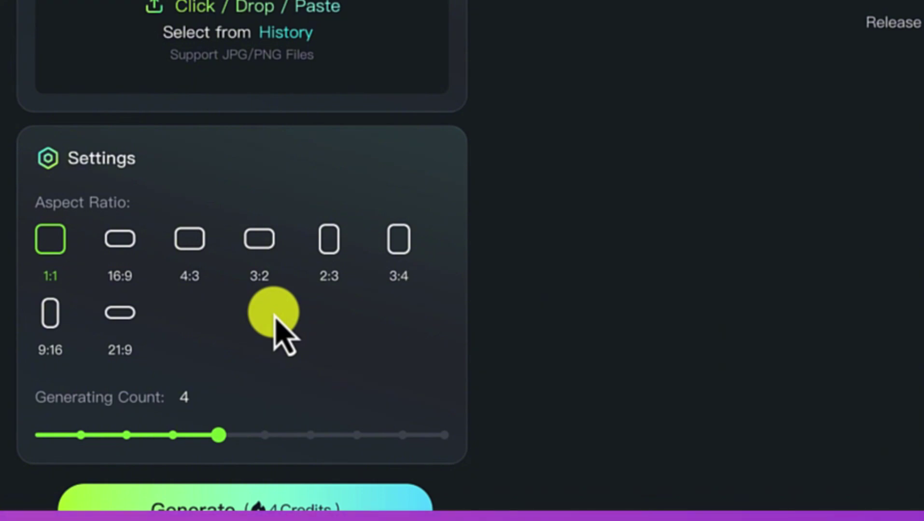
{"action": "left_click", "coordinate": [120, 240]}
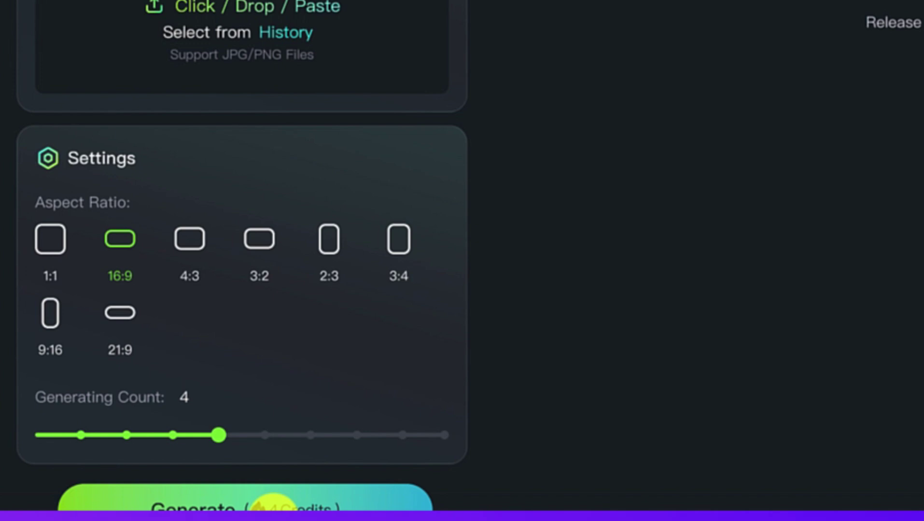
{"action": "left_click", "coordinate": [299, 497]}
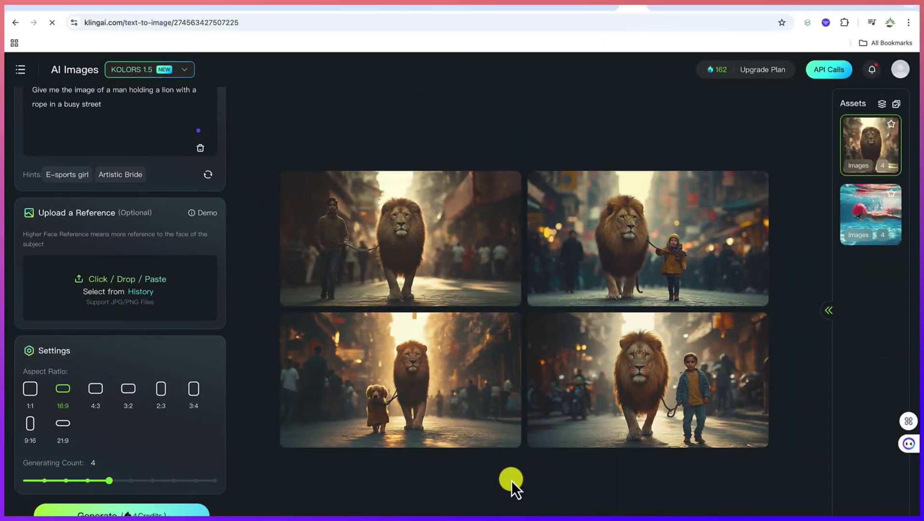
Open the top-left lion image full size, download it with watermark, and view the downloads list.
{"action": "mouse_move", "coordinate": [465, 430]}
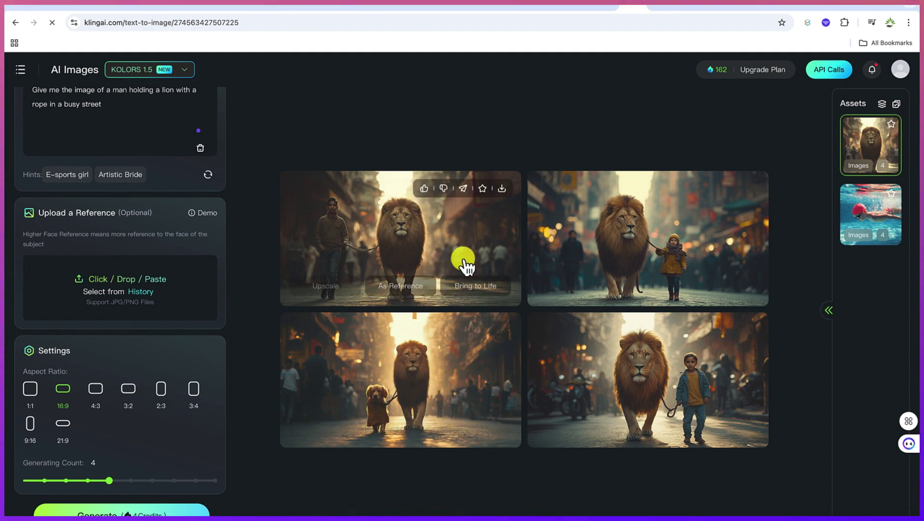
{"action": "left_click", "coordinate": [373, 234]}
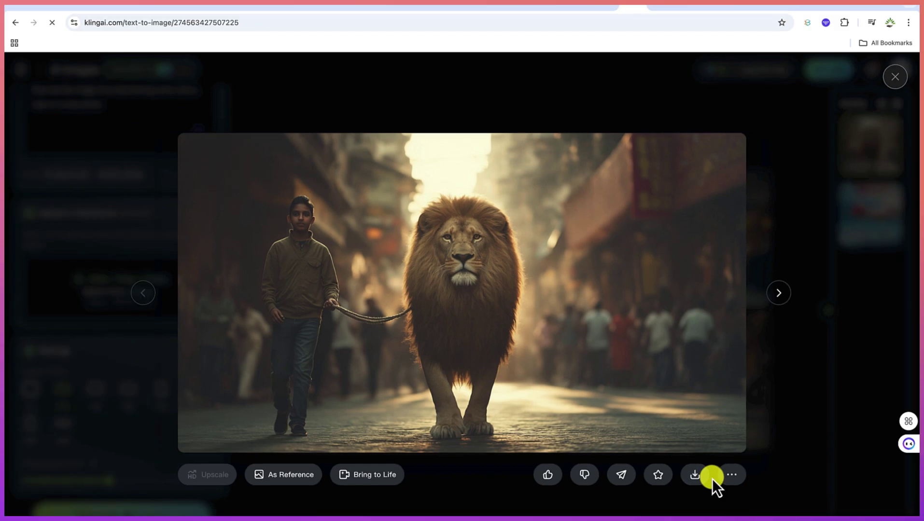
{"action": "mouse_move", "coordinate": [700, 480]}
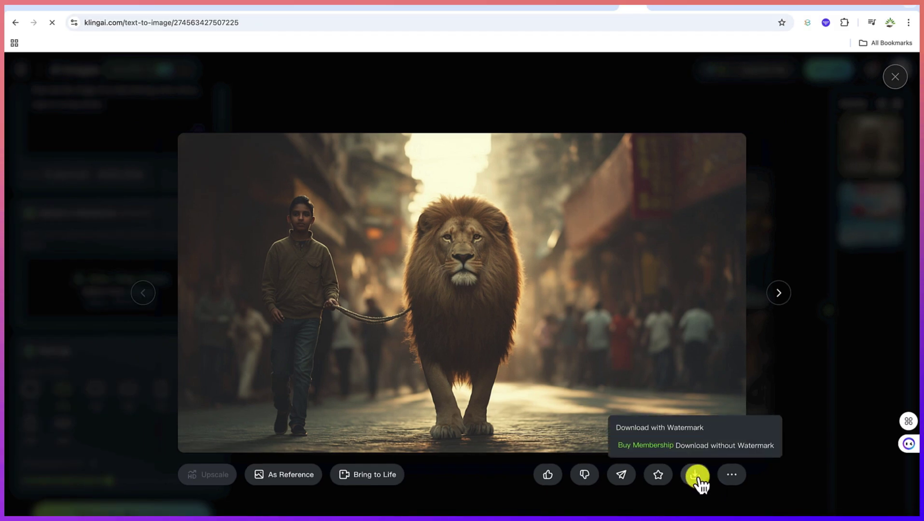
{"action": "left_click", "coordinate": [708, 479]}
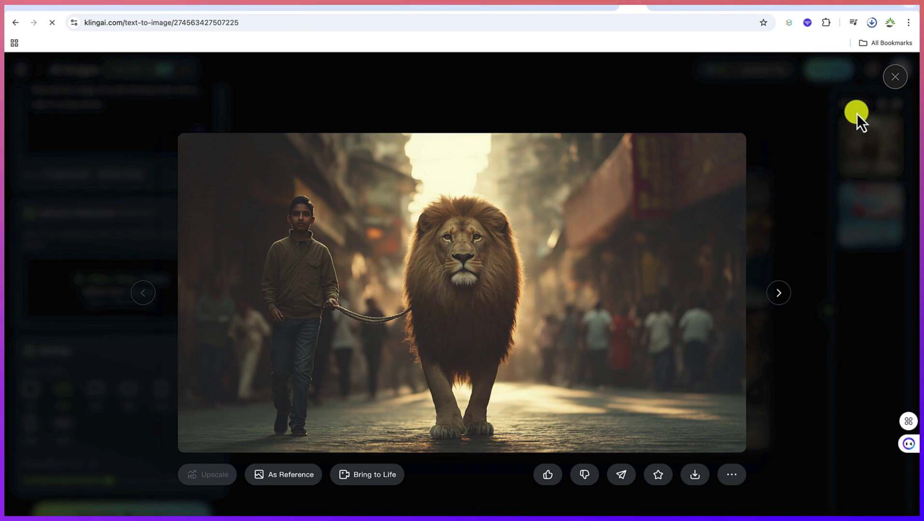
{"action": "left_click", "coordinate": [870, 25]}
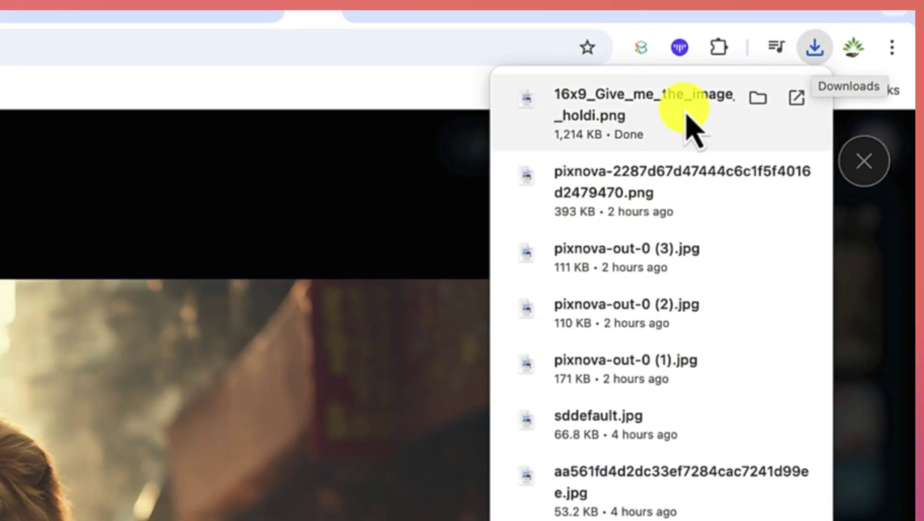
Open the downloaded 16:9 lion PNG in Preview, then close Kling's full-size viewer.
{"action": "left_click", "coordinate": [694, 126]}
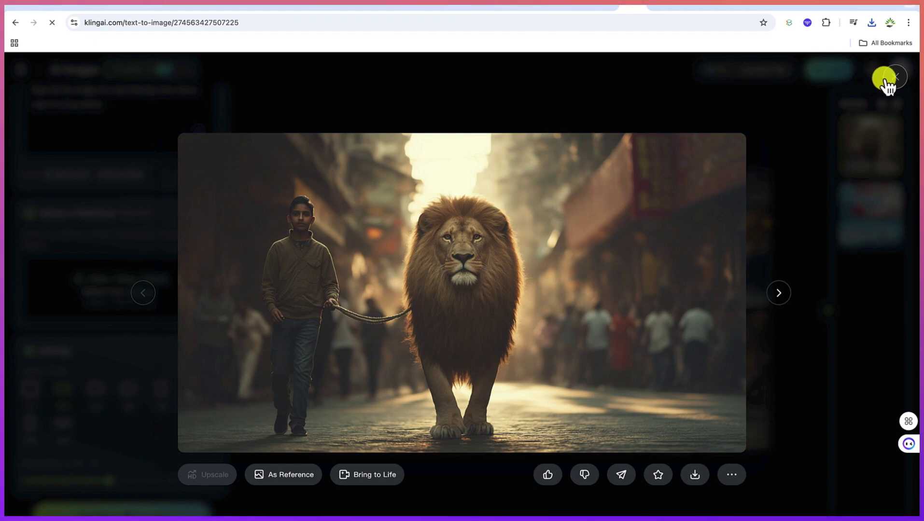
{"action": "left_click", "coordinate": [887, 78]}
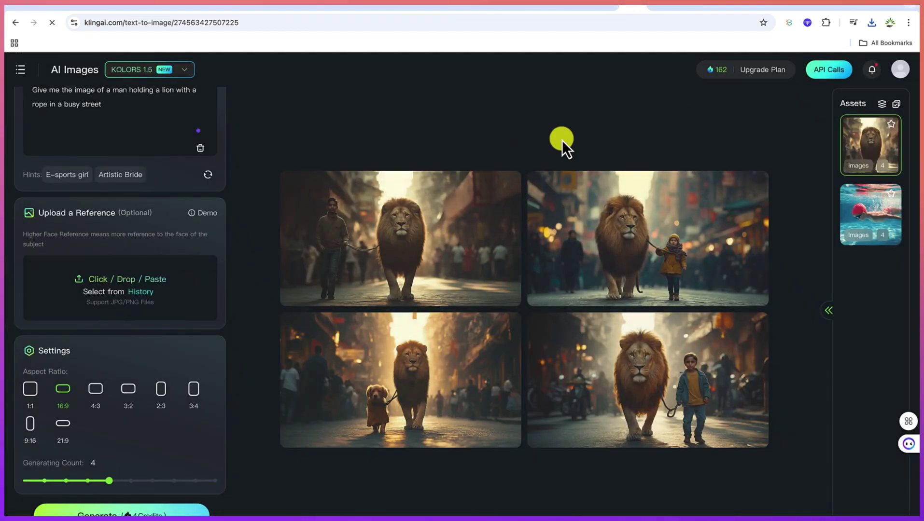
{"action": "left_click", "coordinate": [21, 71]}
In AI Videos' Text to Video, enter 'Generate the video of a lion walking in the bush alone'.
{"action": "left_click", "coordinate": [42, 104]}
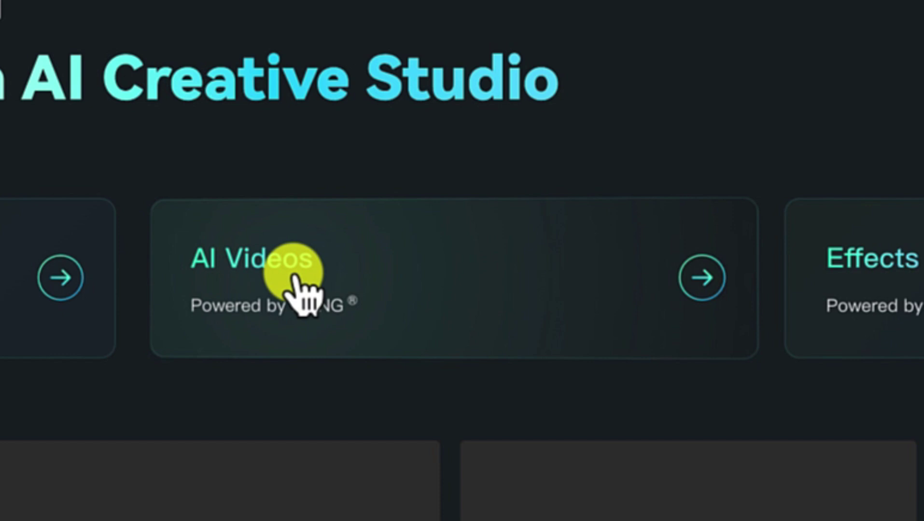
{"action": "left_click", "coordinate": [293, 280]}
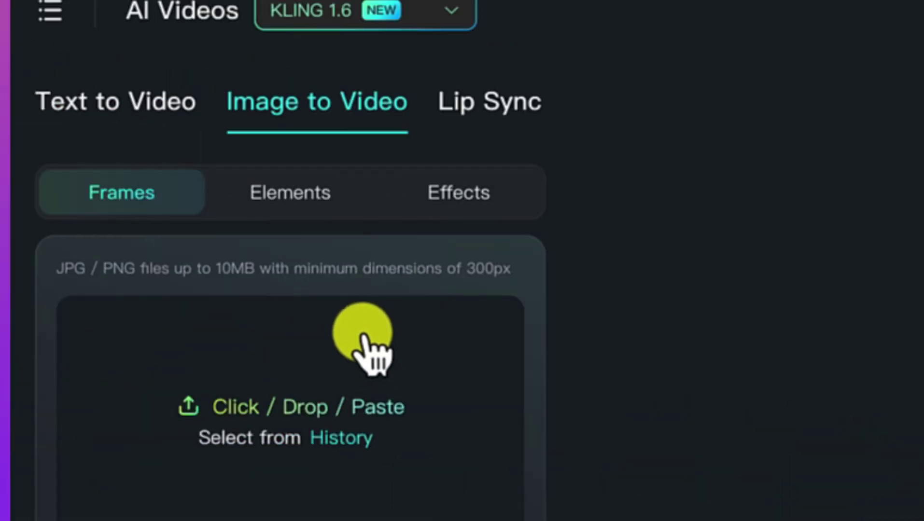
{"action": "left_click", "coordinate": [115, 101]}
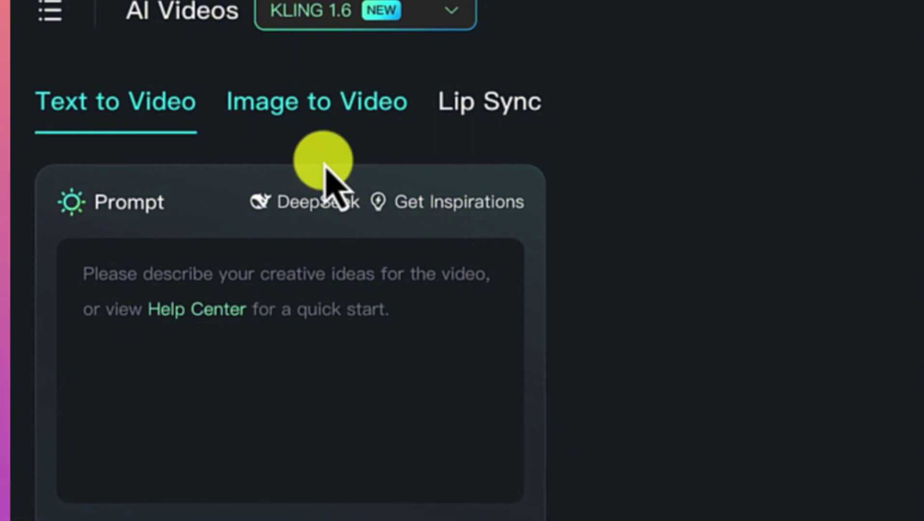
{"action": "left_click", "coordinate": [277, 331]}
{"action": "type", "text": "Generate the video "}
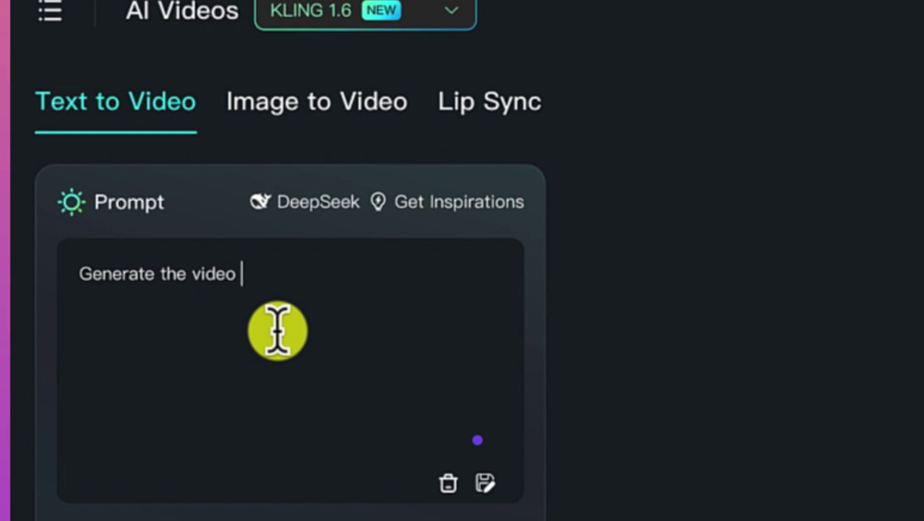
{"action": "type", "text": "of a lion walking in the bush alone"}
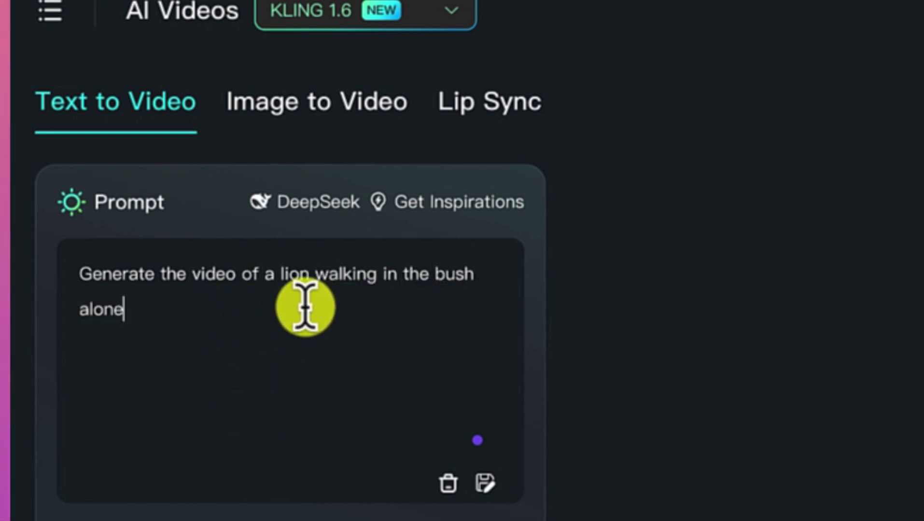
{"action": "scroll", "coordinate": [196, 148], "scroll_direction": "down", "scroll_amount": 10}
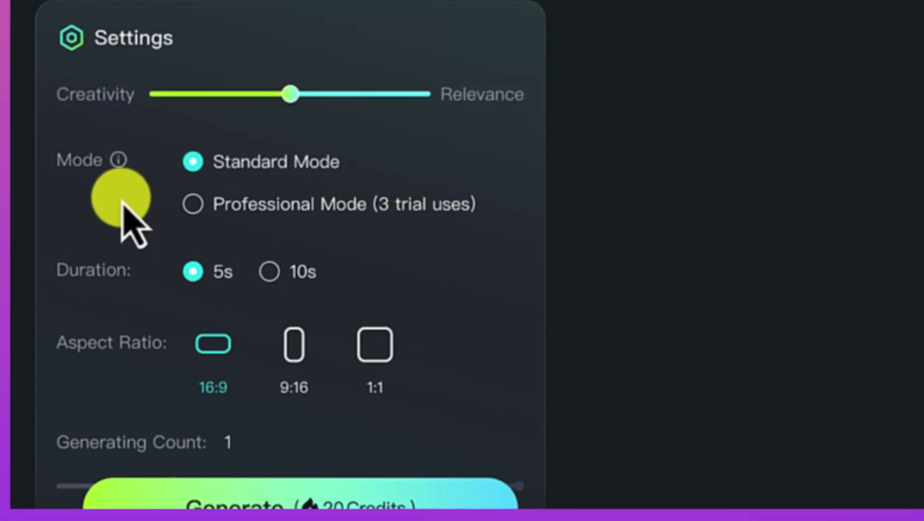
Review the Standard Mode, 5s, 16:9 video settings and dismiss the Professional Mode popup.
{"action": "mouse_move", "coordinate": [275, 210]}
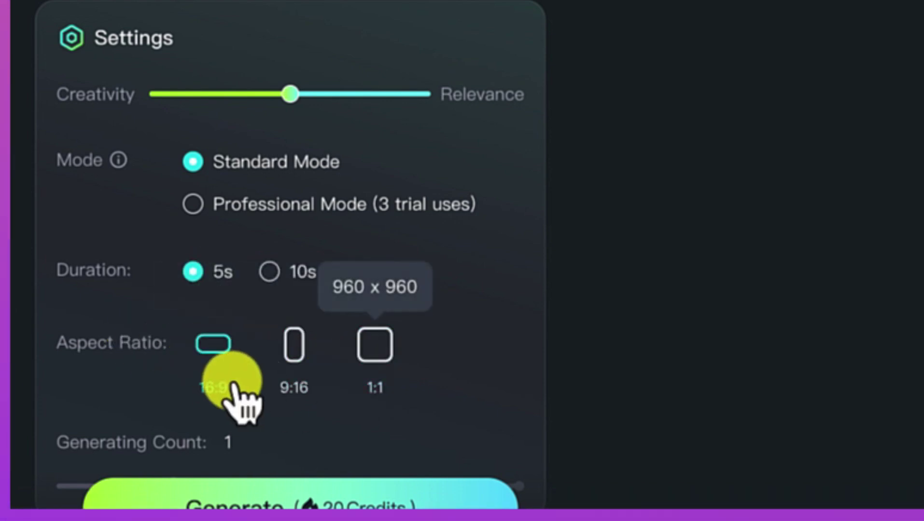
{"action": "scroll", "coordinate": [264, 381], "scroll_direction": "down", "scroll_amount": 5}
{"action": "scroll", "coordinate": [262, 371], "scroll_direction": "down", "scroll_amount": 2}
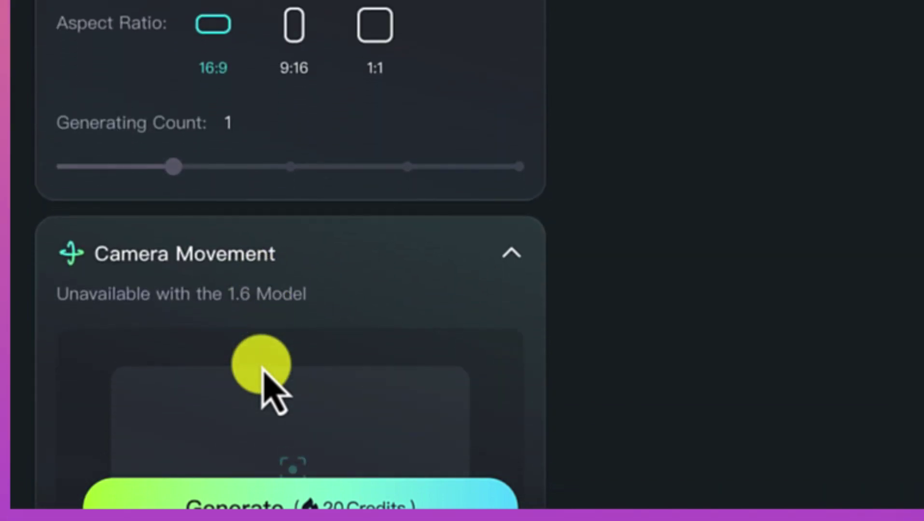
{"action": "mouse_move", "coordinate": [180, 163]}
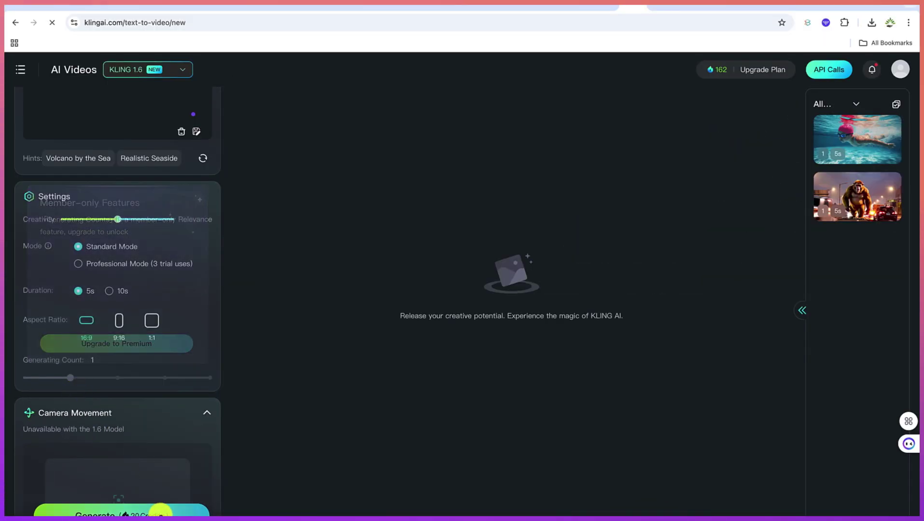
{"action": "scroll", "coordinate": [134, 495], "scroll_direction": "down", "scroll_amount": 1}
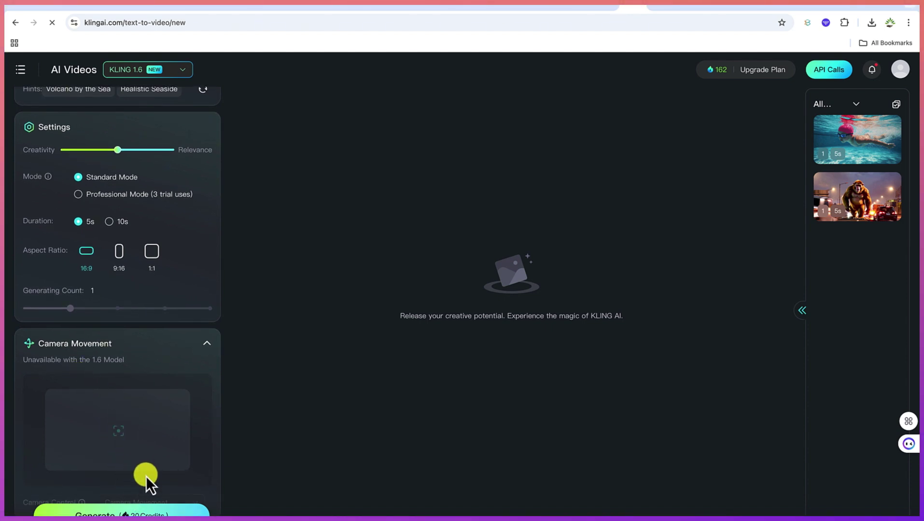
{"action": "scroll", "coordinate": [146, 468], "scroll_direction": "down", "scroll_amount": 3}
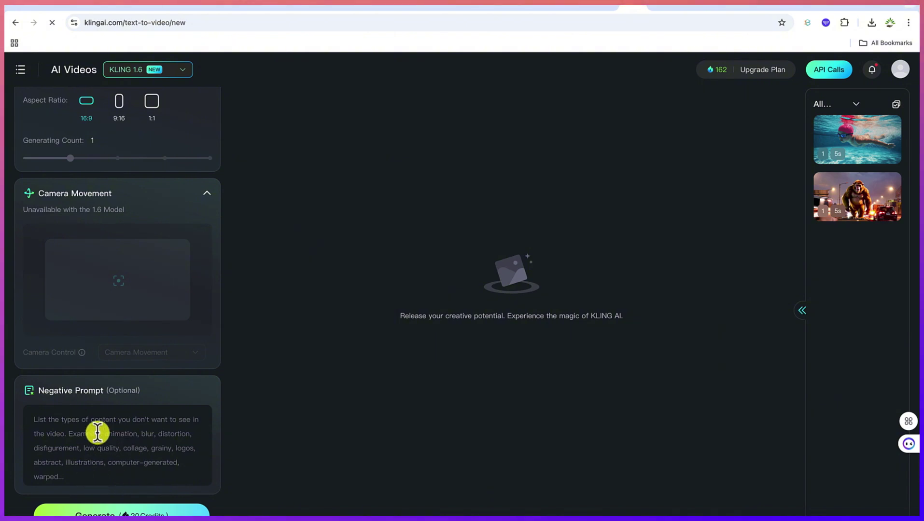
{"action": "scroll", "coordinate": [106, 440], "scroll_direction": "up", "scroll_amount": 8}
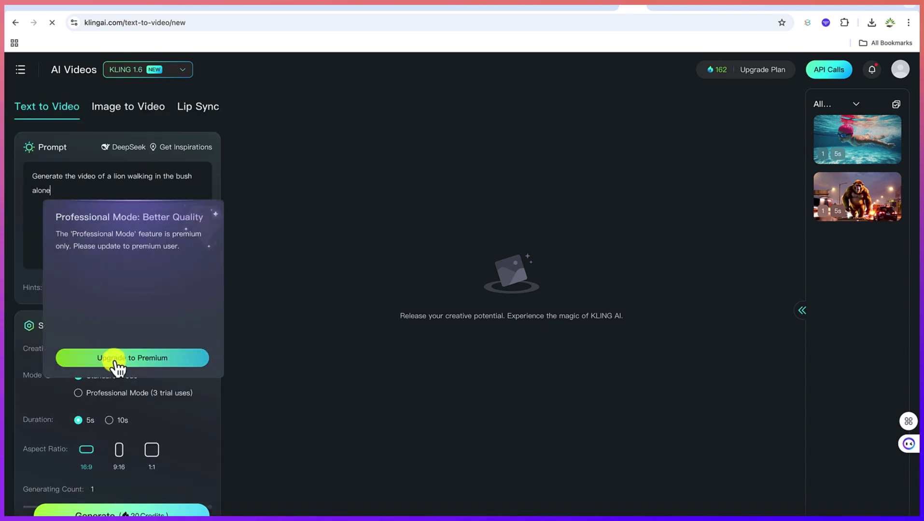
{"action": "left_click", "coordinate": [37, 225]}
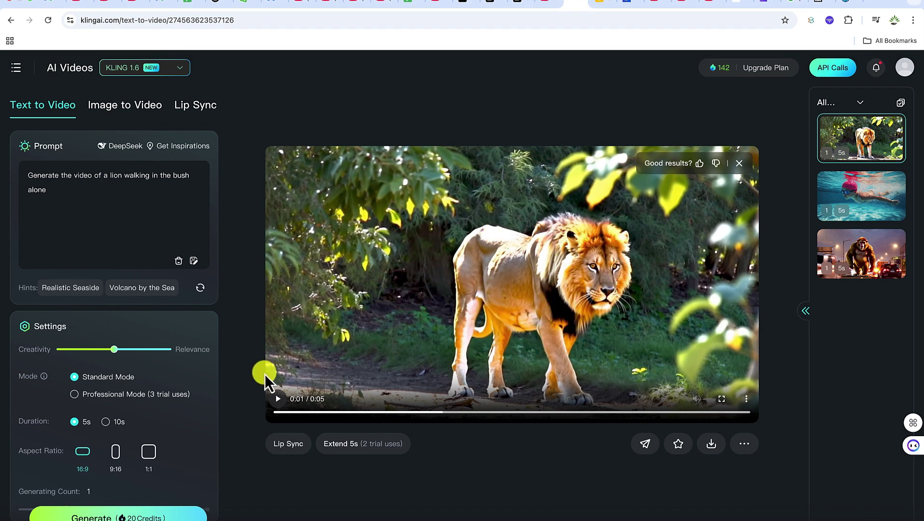
Play the lion video full screen, exit full screen, and download it.
{"action": "left_click", "coordinate": [278, 400]}
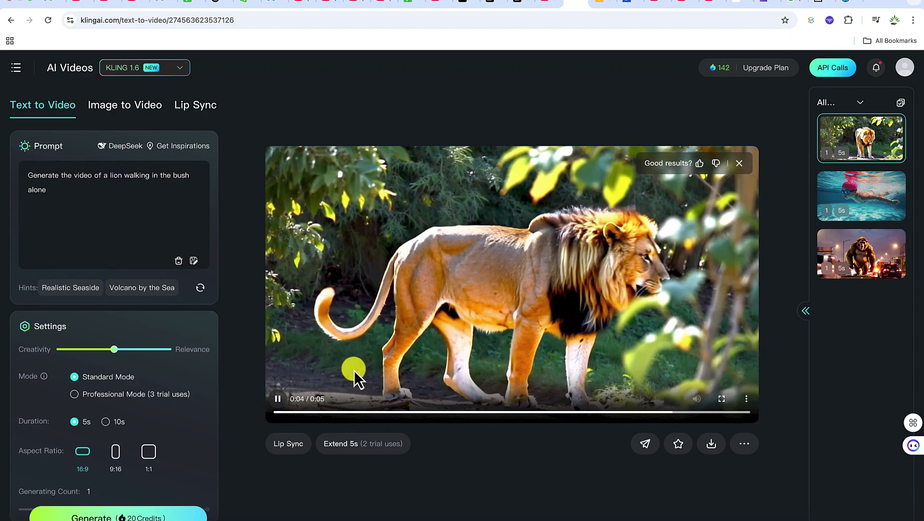
{"action": "left_click", "coordinate": [722, 400]}
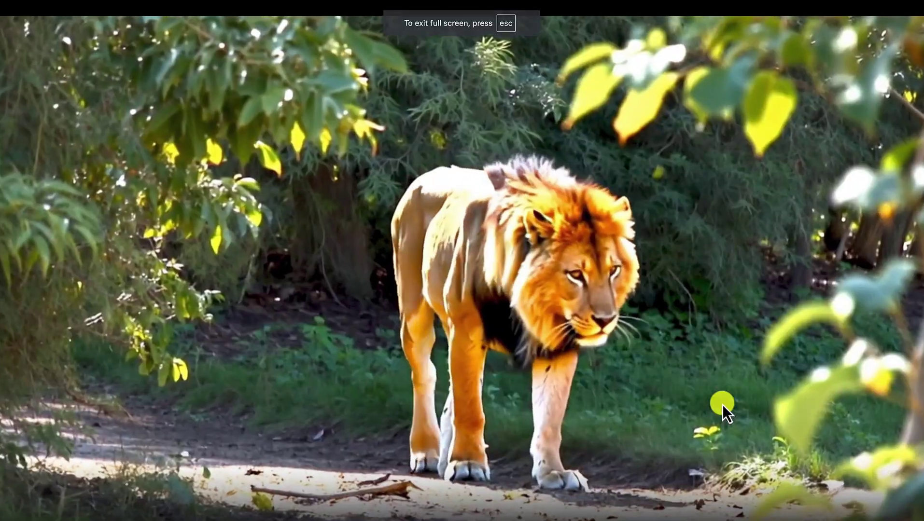
{"action": "key", "text": "Escape"}
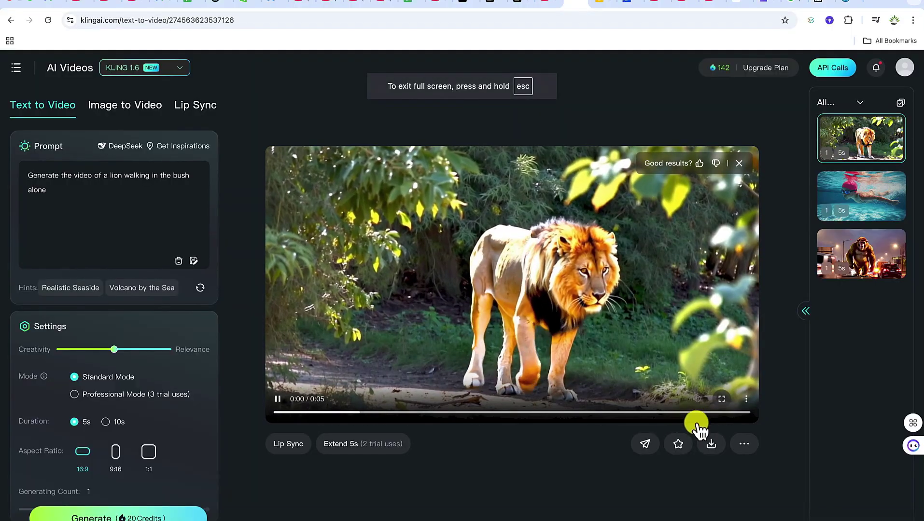
{"action": "left_click", "coordinate": [708, 441]}
{"action": "left_click", "coordinate": [683, 393]}
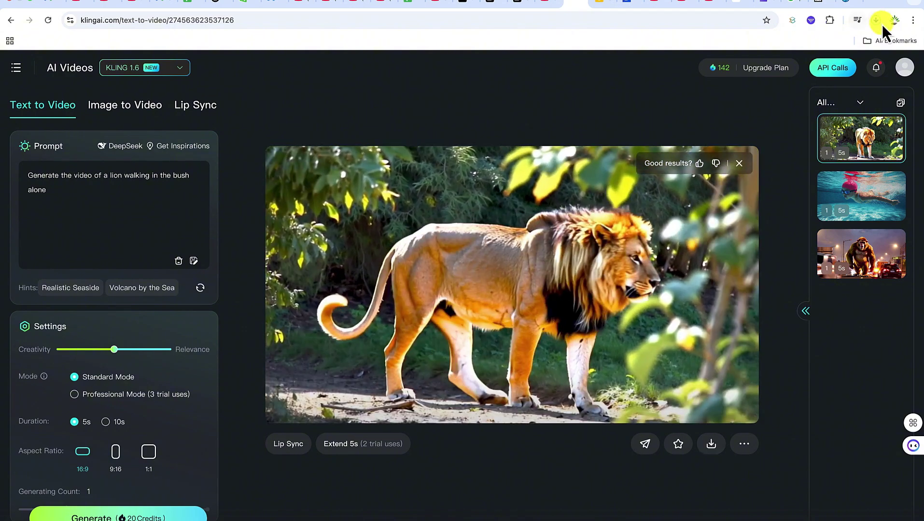
Check the lion mp4 download progress, then show an earlier clip from the history.
{"action": "left_click", "coordinate": [875, 21]}
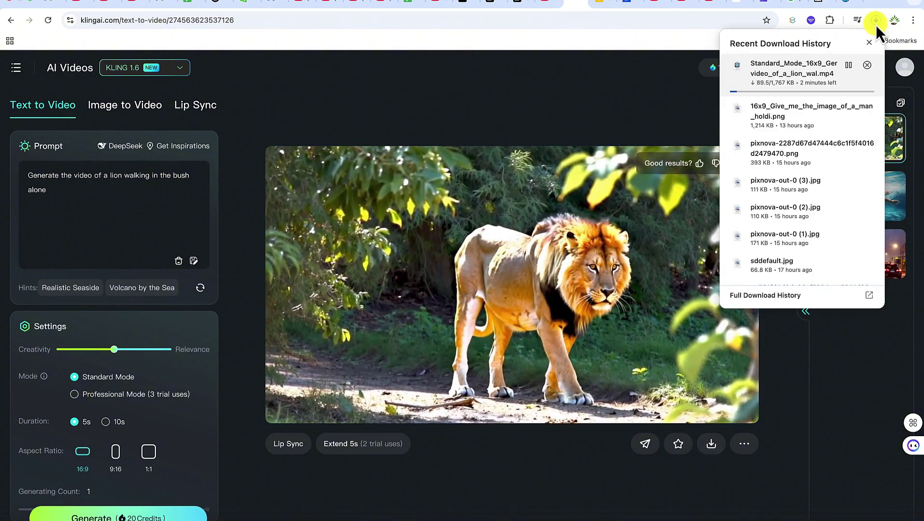
{"action": "left_click", "coordinate": [875, 25]}
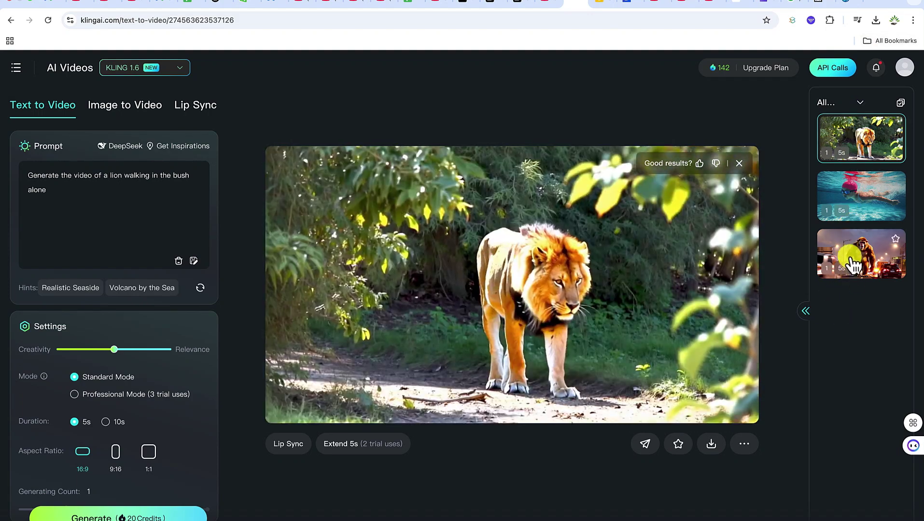
{"action": "left_click", "coordinate": [850, 261]}
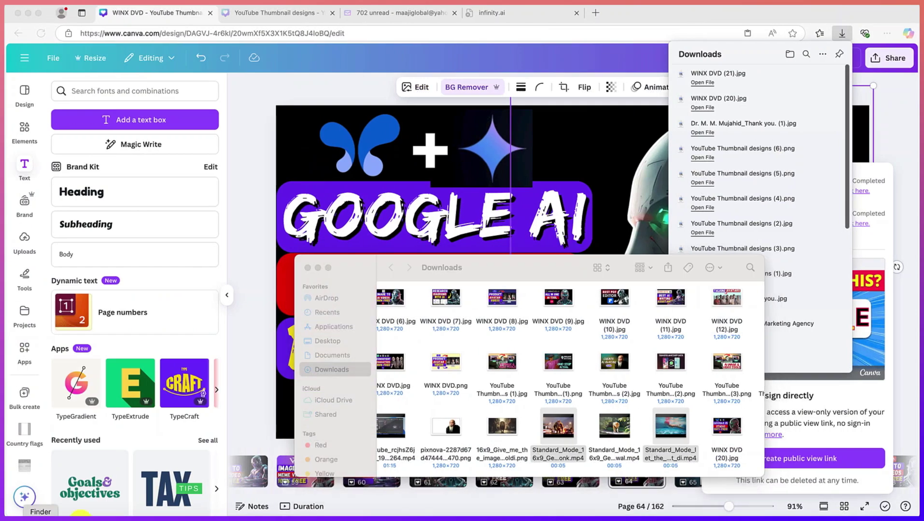
Open the downloaded swimming-child mp4 from Downloads in QuickTime Player and play it.
{"action": "left_click", "coordinate": [555, 450], "text": "super"}
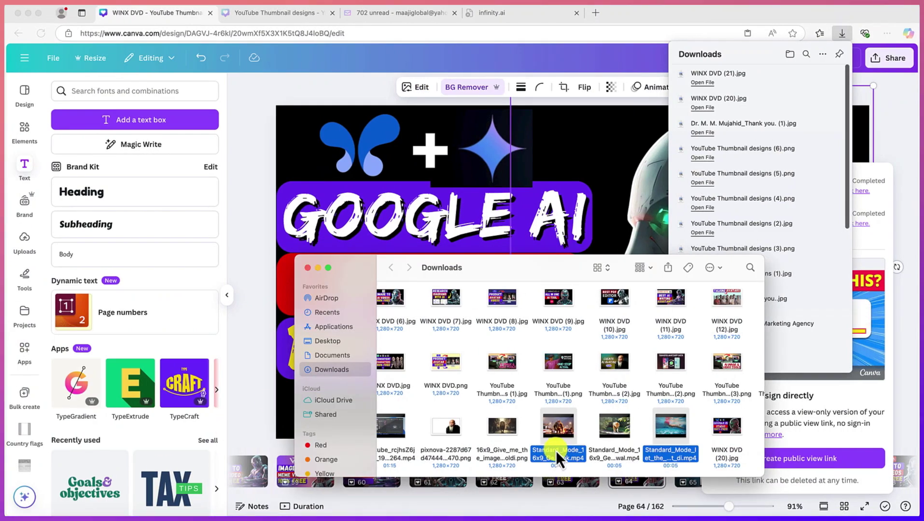
{"action": "double_click", "coordinate": [556, 454]}
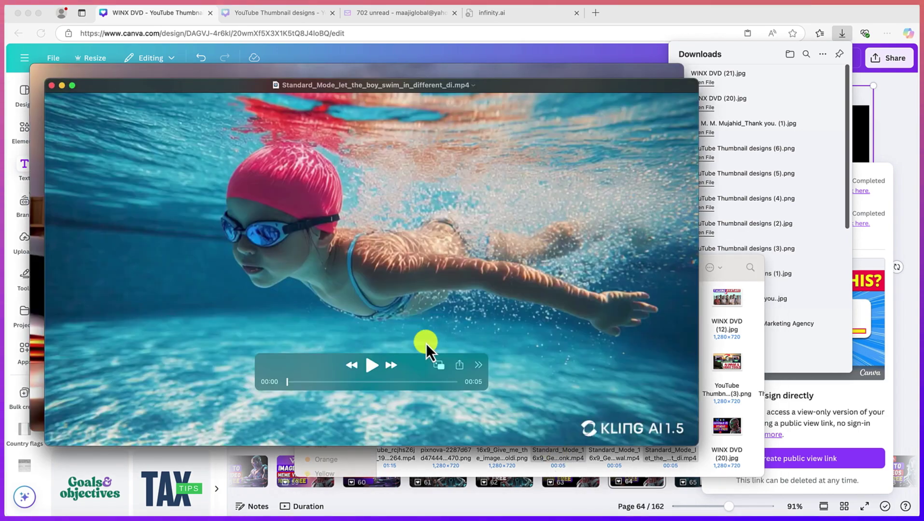
{"action": "left_click", "coordinate": [374, 367]}
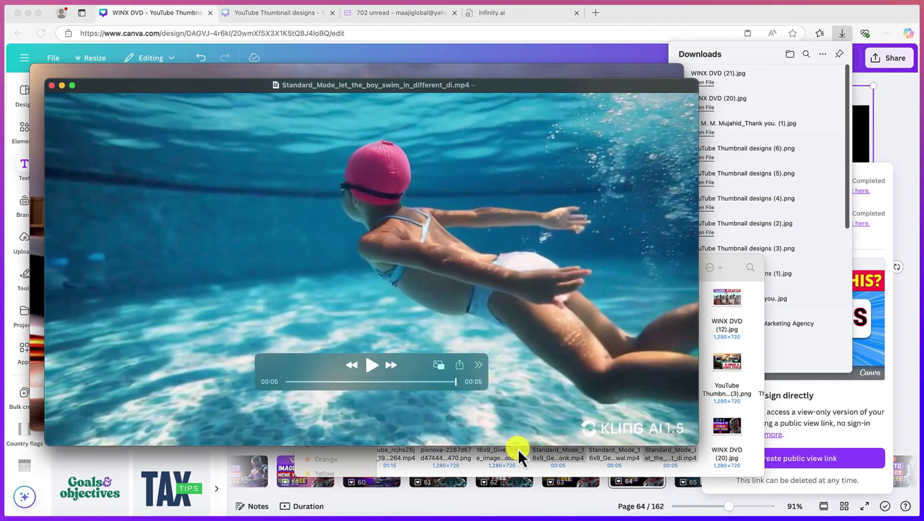
Open and play Standard_Mode_16x9_Generate_a_video_of_a_giant_monk.mp4 from Downloads.
{"action": "left_click", "coordinate": [728, 441]}
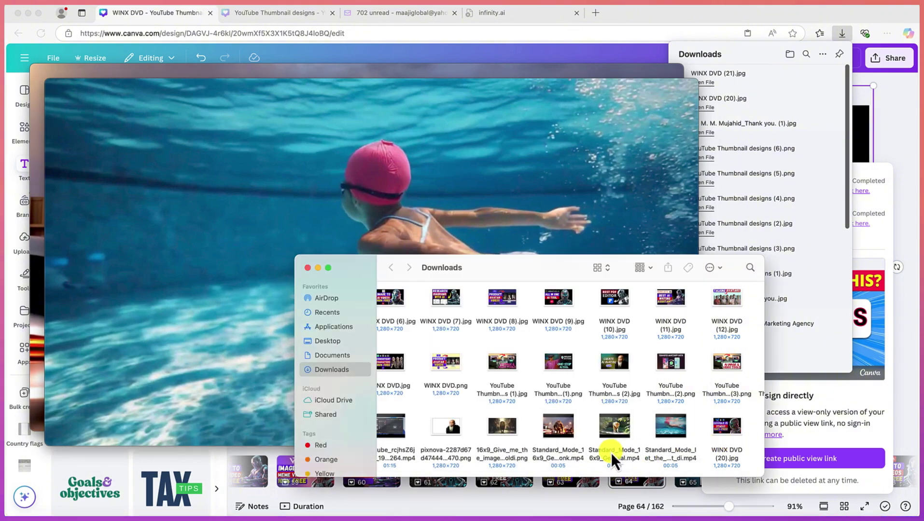
{"action": "double_click", "coordinate": [555, 455]}
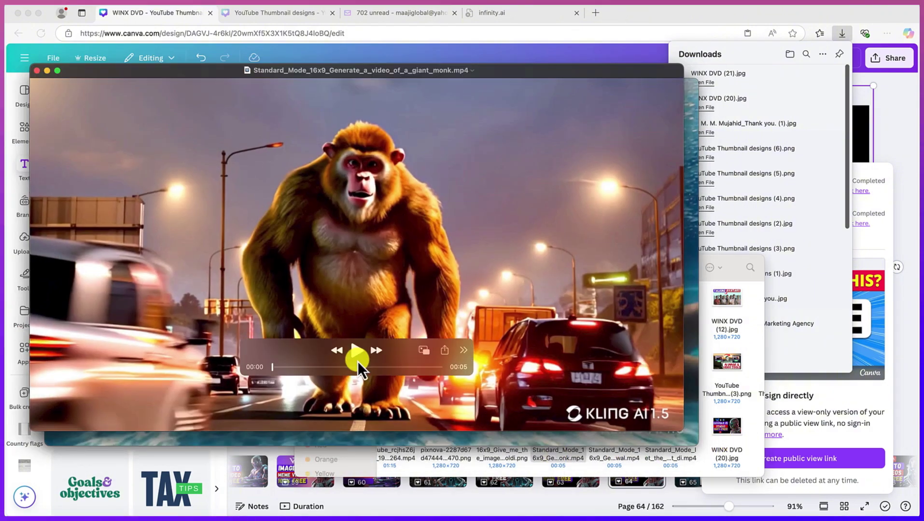
{"action": "left_click", "coordinate": [357, 356]}
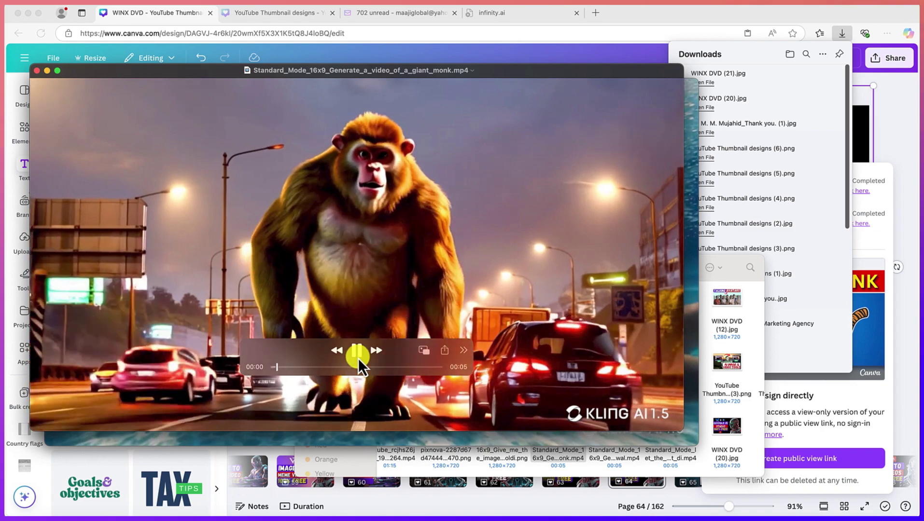